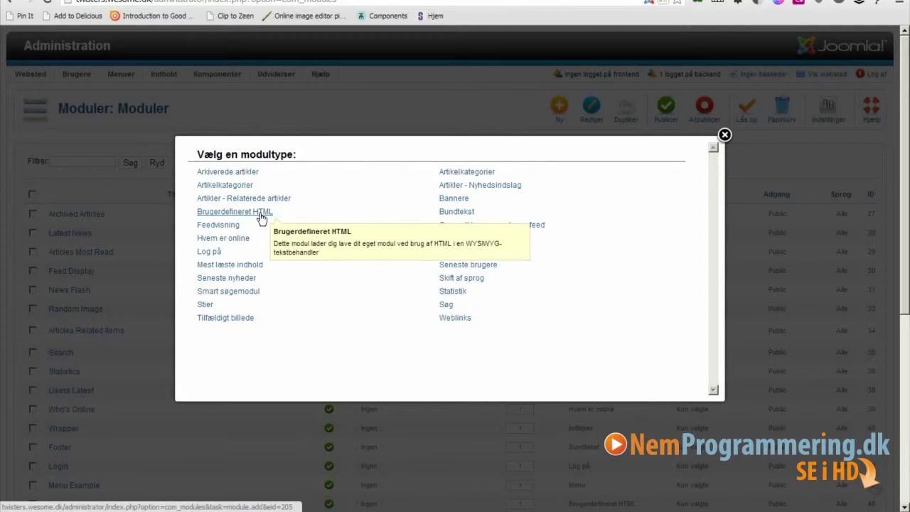
Create a custom HTML module (Brugerdefineret HTML) titled "Billede højre" and hide its title on the site.
left_click(262, 218)
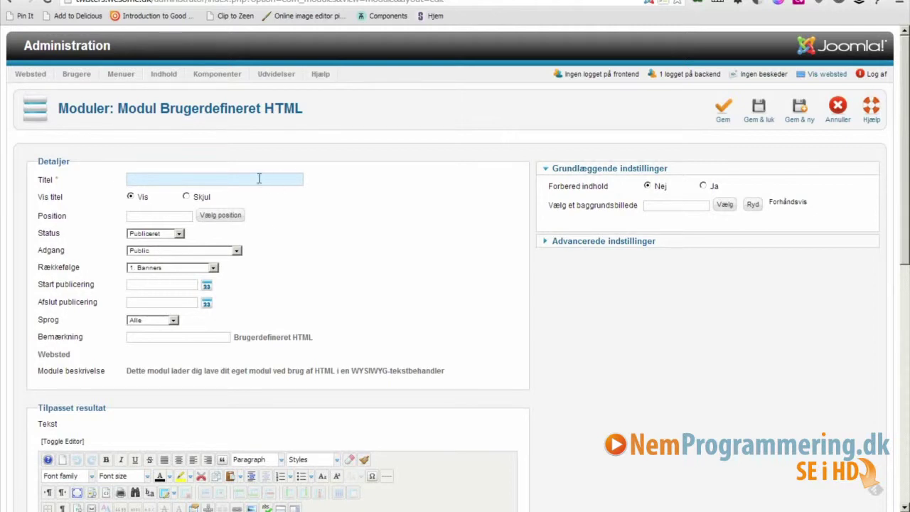
type("Billede højre")
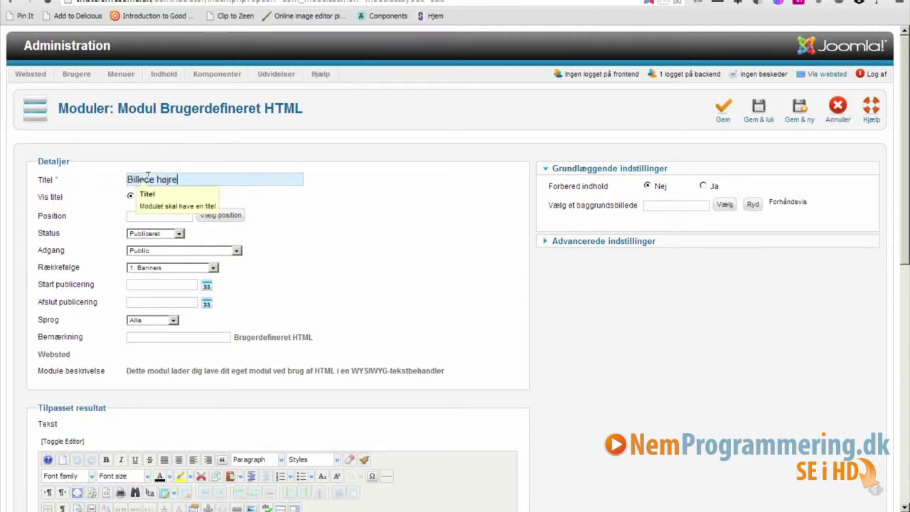
left_click(185, 197)
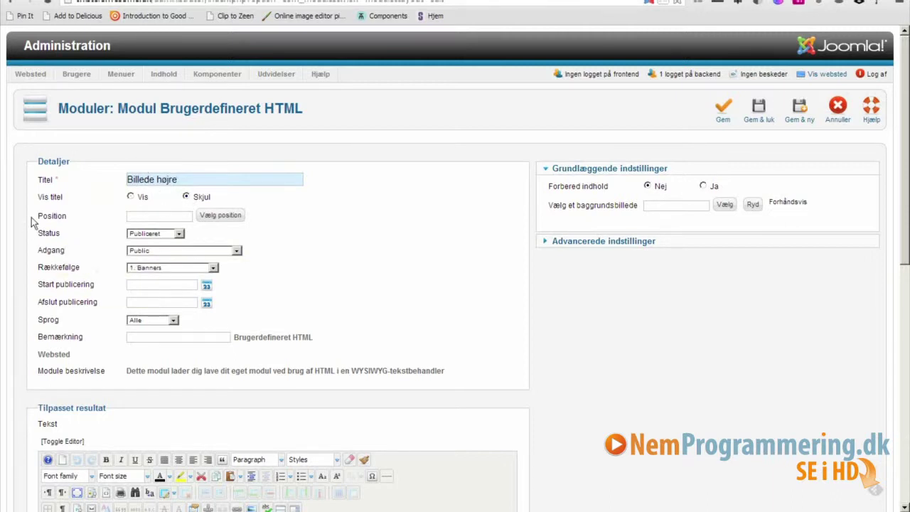
Assign the module to position-8 (Højre midte) of the beez5 template.
mouse_move(57, 220)
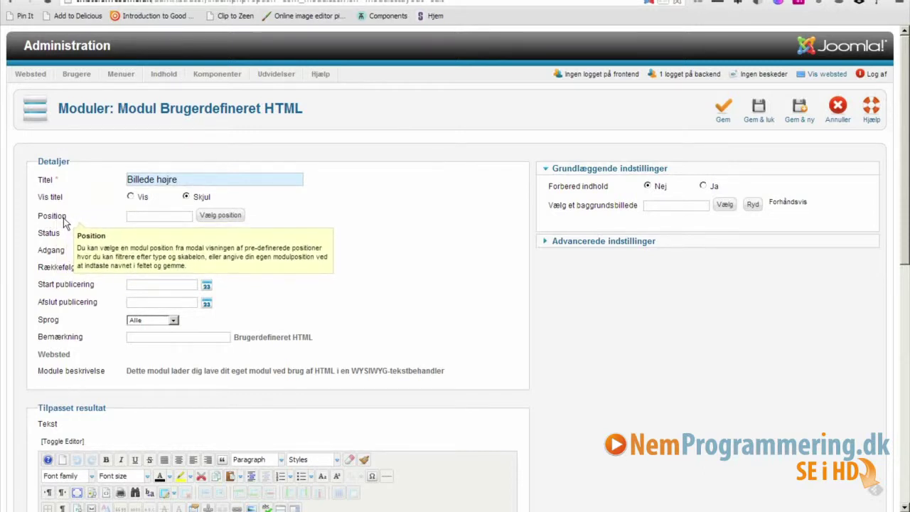
left_click(228, 217)
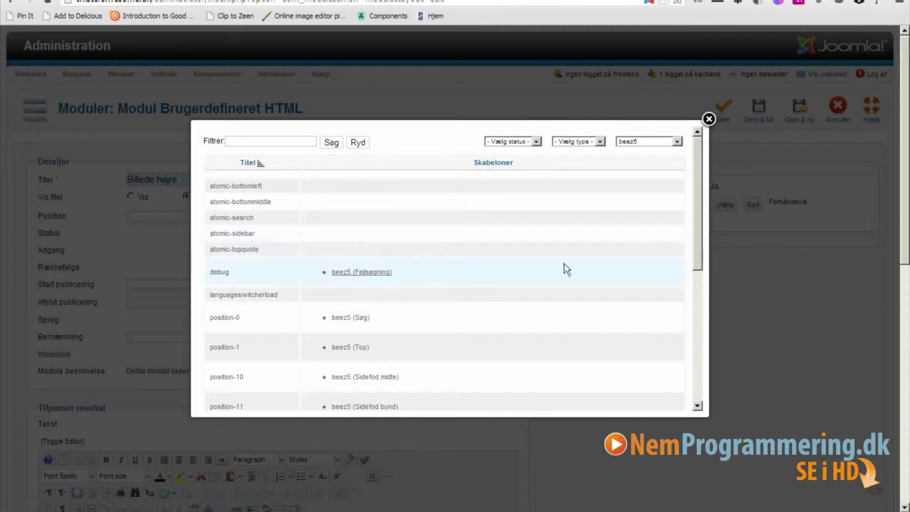
left_click(676, 141)
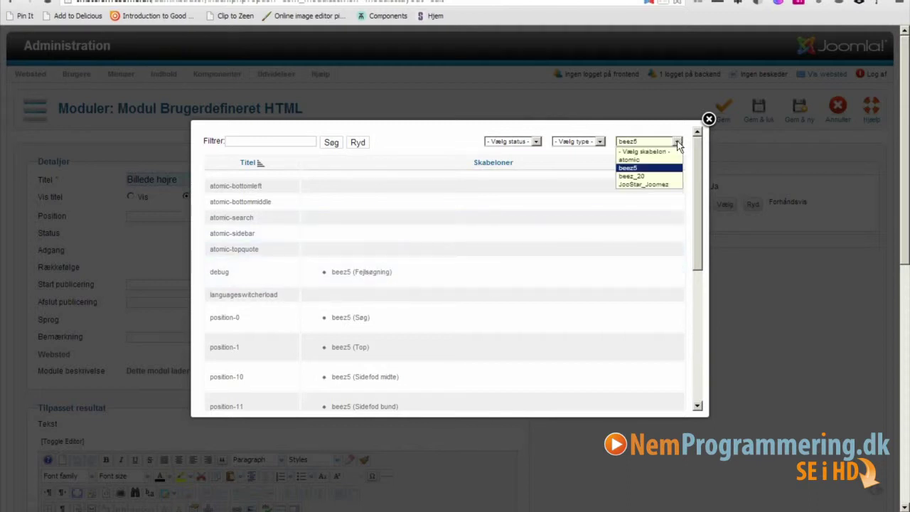
left_click(637, 169)
scroll(649, 292, "down", 4)
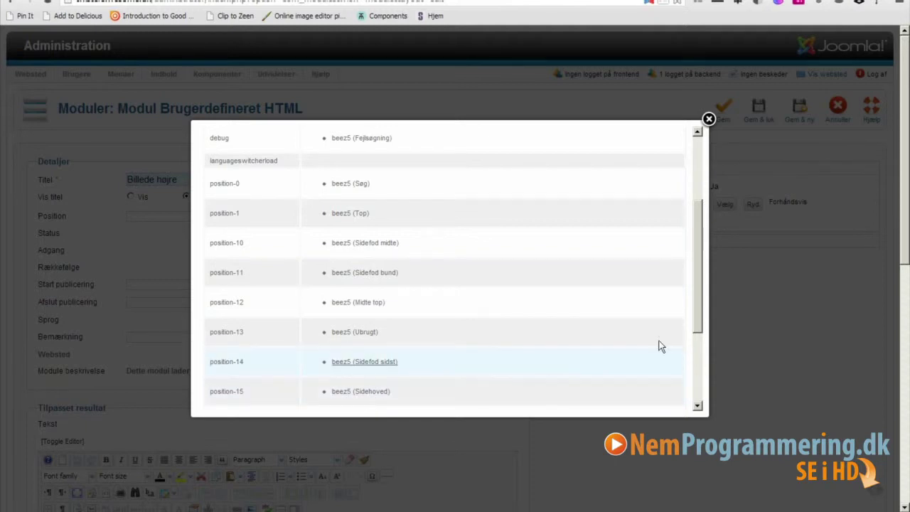
left_click_drag(701, 295, 700, 364)
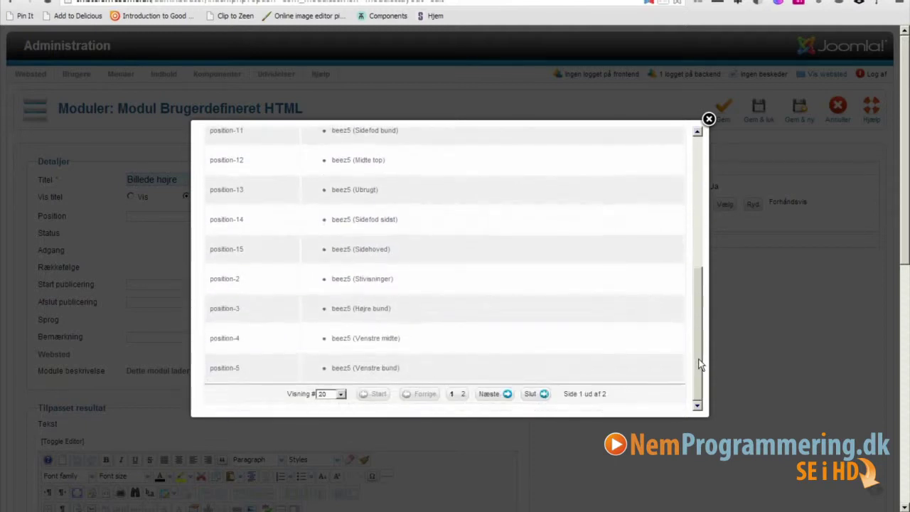
left_click(462, 395)
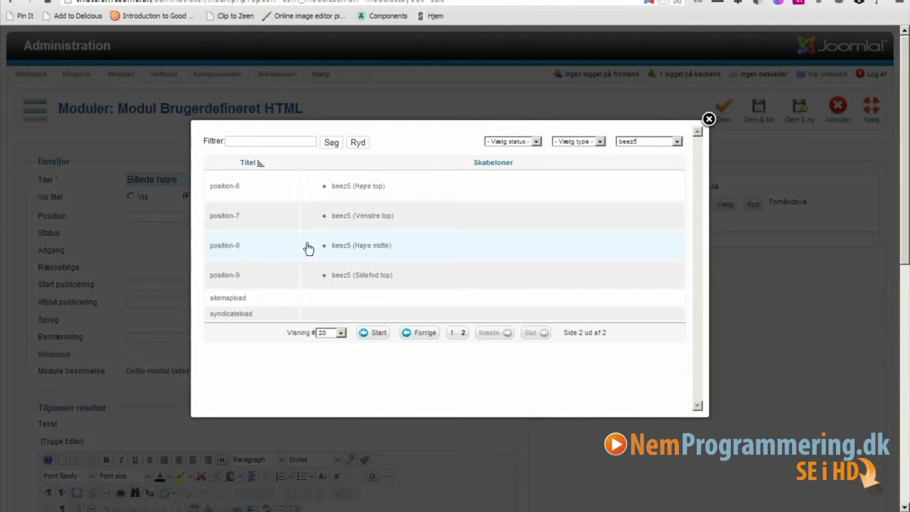
left_click(376, 246)
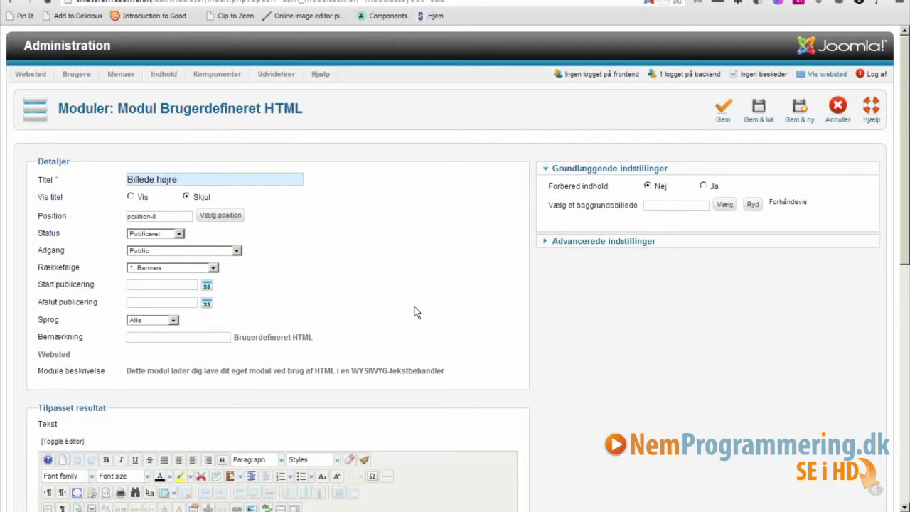
Insert the image "download 1.jpg" from the billeder folder into the module's text content.
left_click_drag(904, 235, 899, 337)
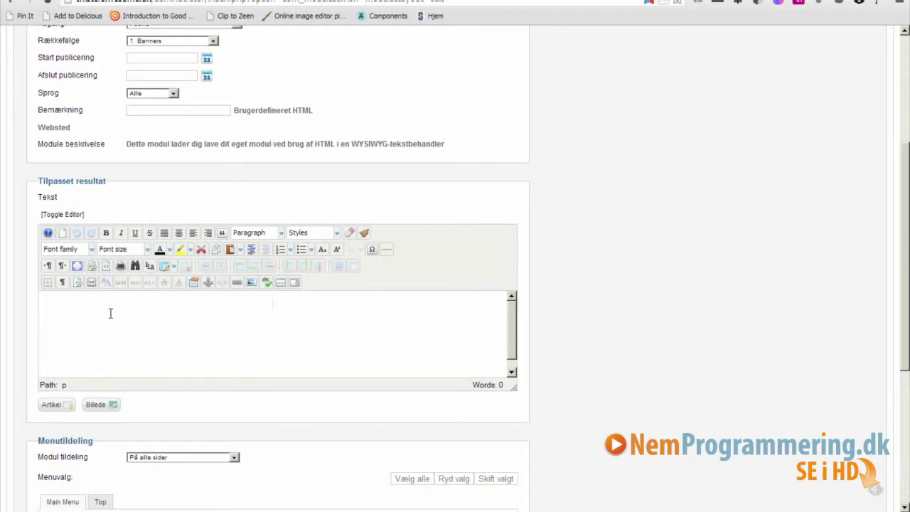
left_click(98, 409)
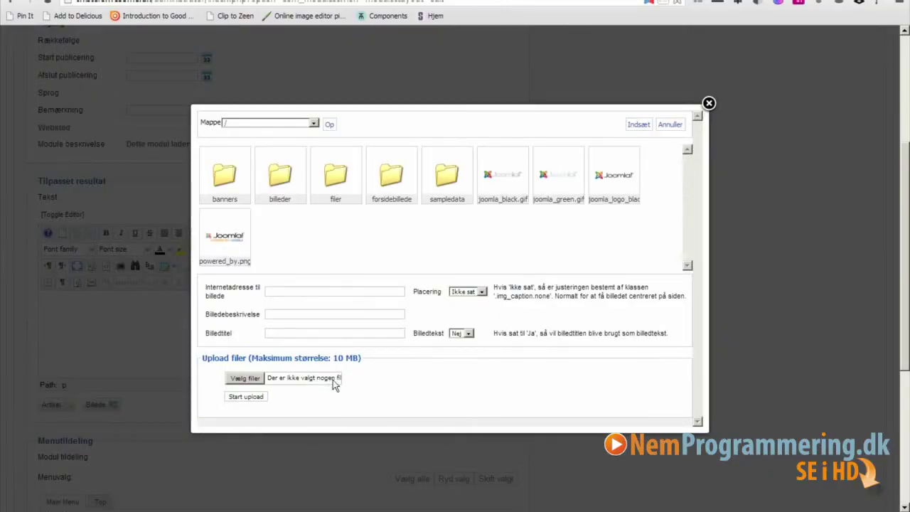
left_click(280, 176)
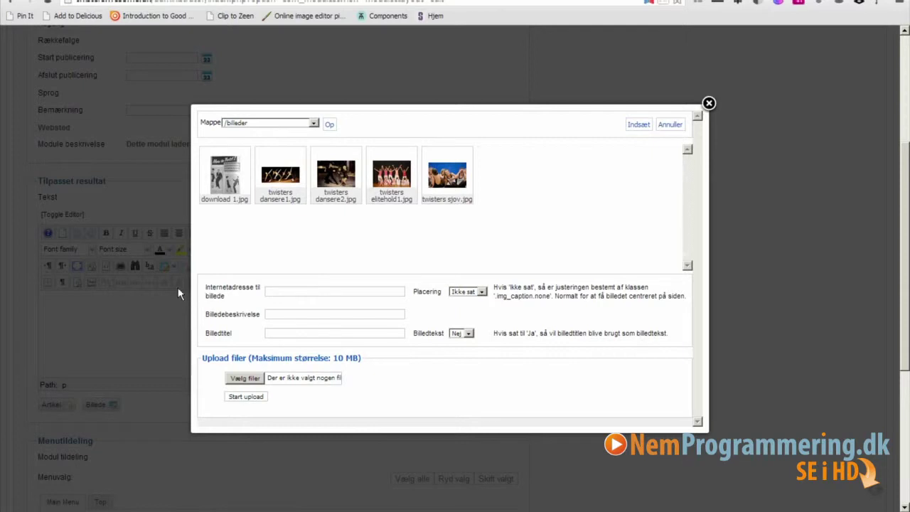
left_click(226, 180)
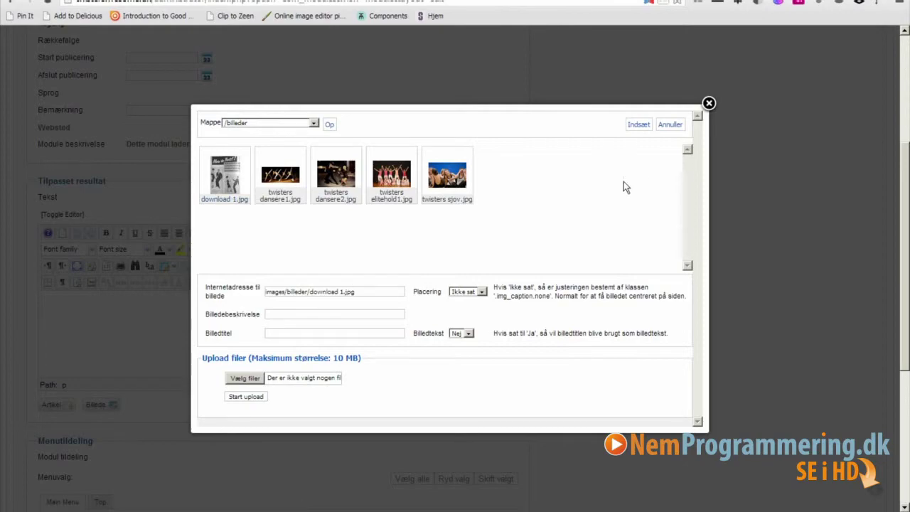
left_click(638, 125)
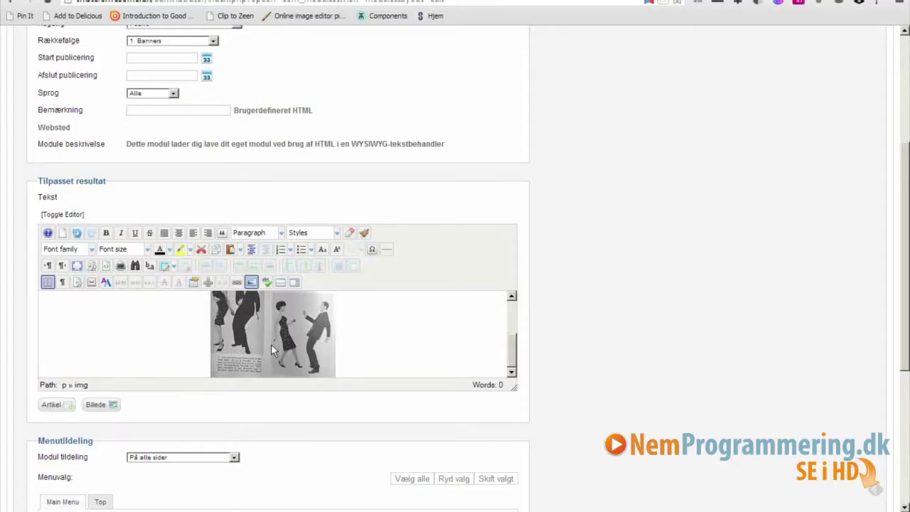
Review the module's menu assignment, and save and close the Billede højre module.
scroll(387, 366, "down", 4)
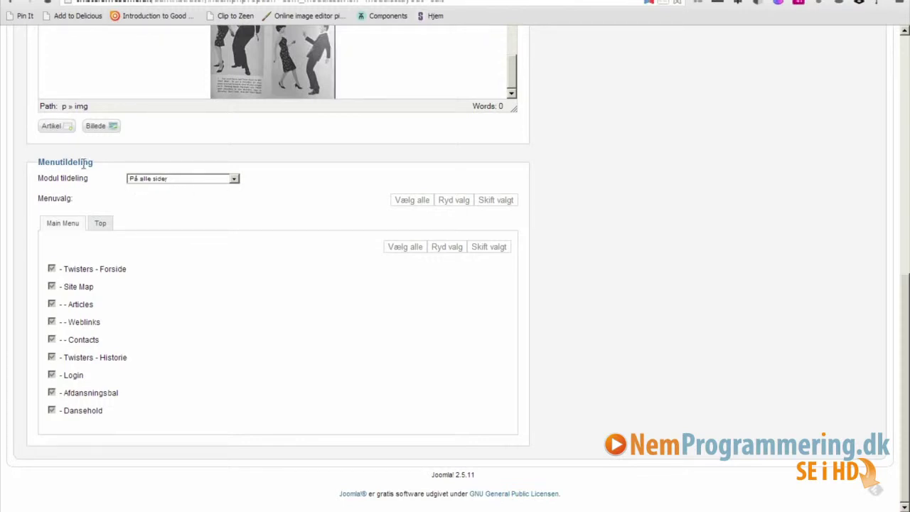
scroll(907, 244, "up", 1)
scroll(907, 244, "up", 7)
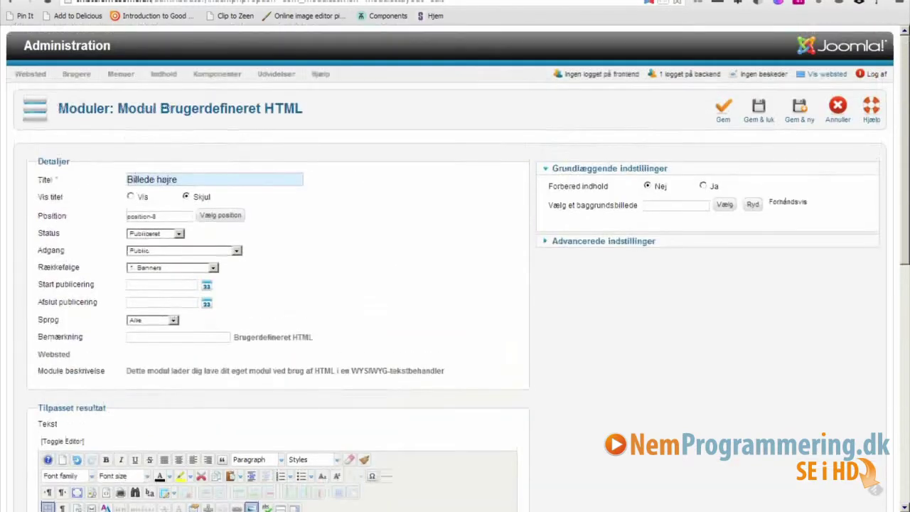
left_click(758, 119)
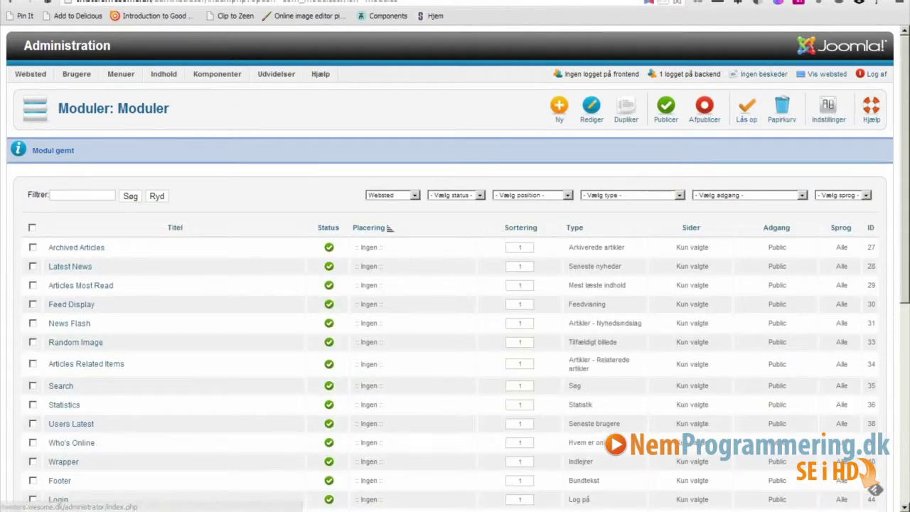
Reload the Twisters Danseskole site and check the image module on the Dansehold, Afdansningsbal and Twisters - Historie pages.
left_click(44, 1)
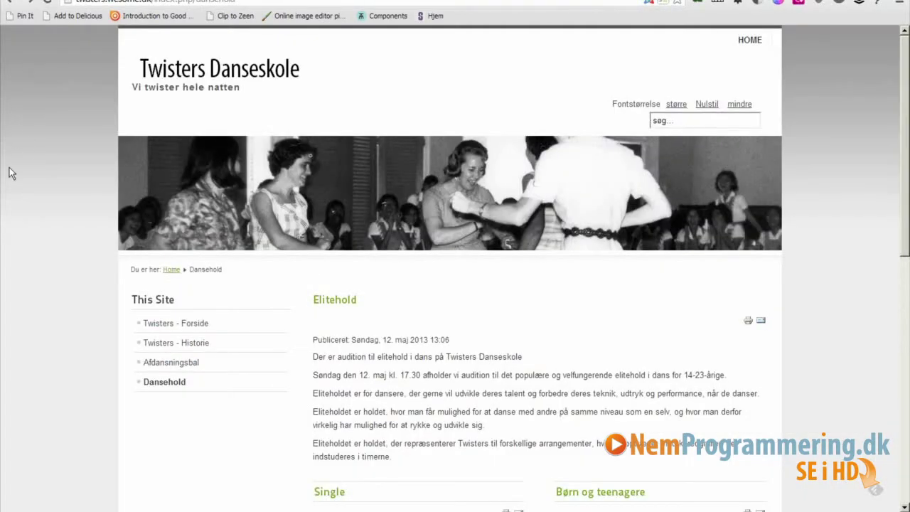
left_click(47, 1)
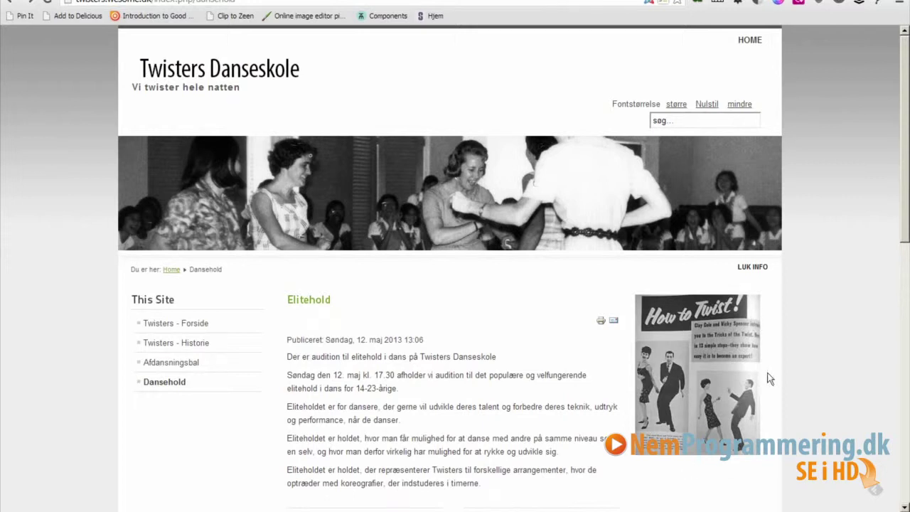
left_click(181, 368)
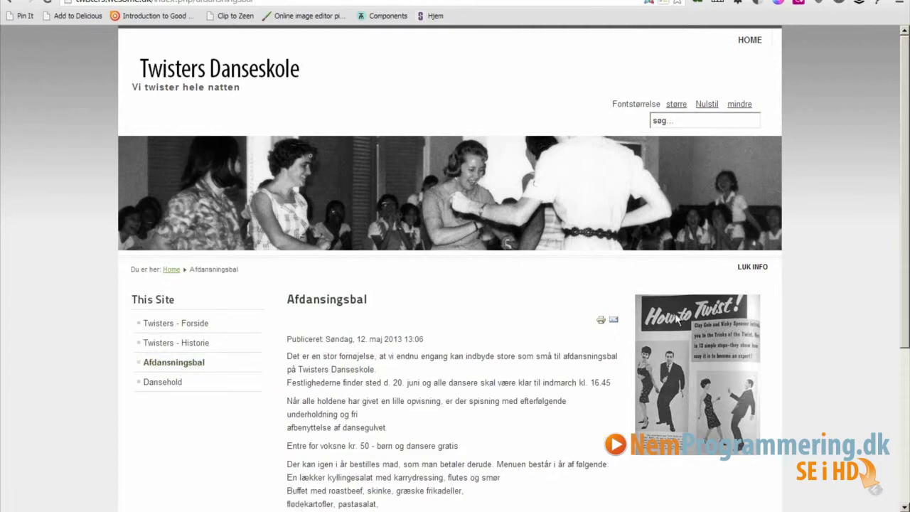
left_click(187, 347)
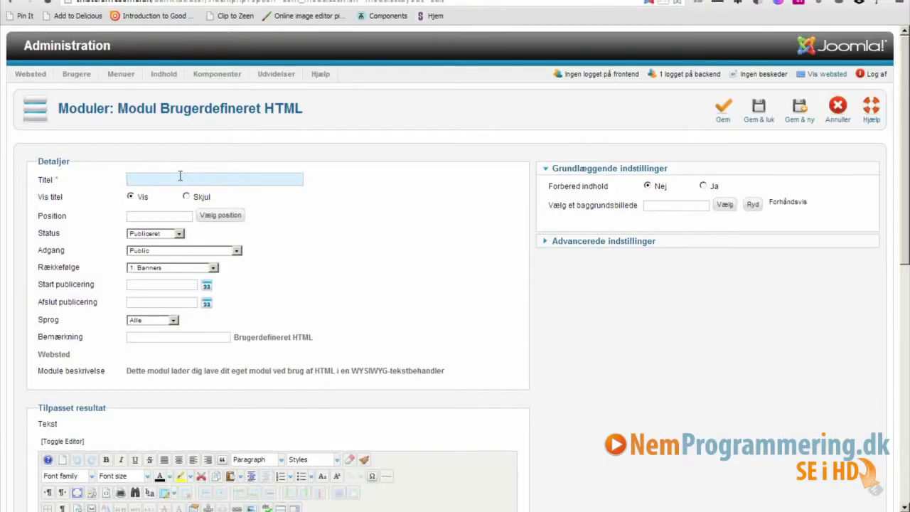
Title the new custom HTML module "Invitation til afdansningsbal", hide its title and assign it to the beez5 template's position-8.
type("Invitation til afdansningsbal")
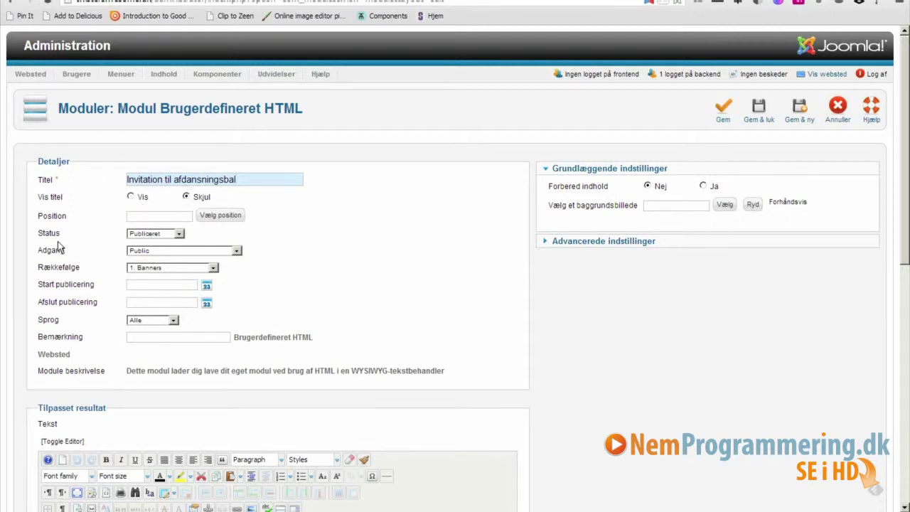
left_click(233, 220)
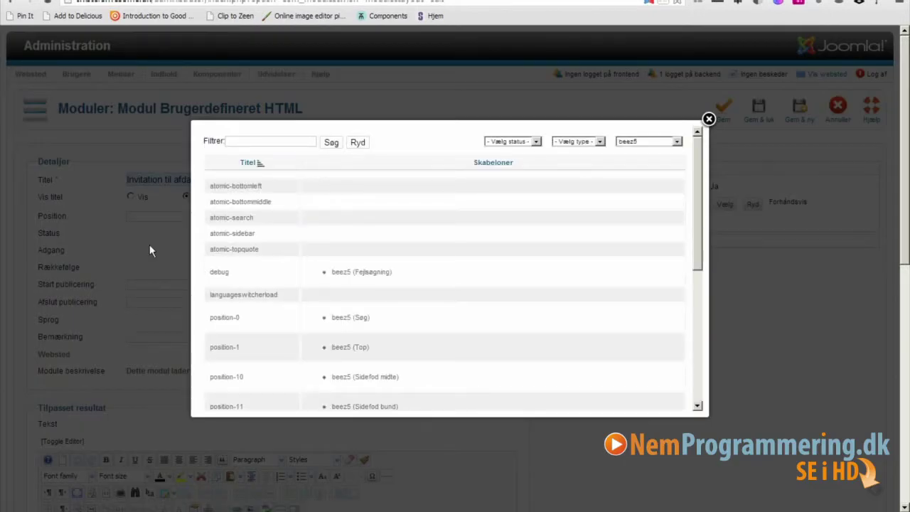
middle_click(701, 208)
right_click(701, 259)
scroll(696, 278, "down", 1)
left_click_drag(697, 278, 692, 370)
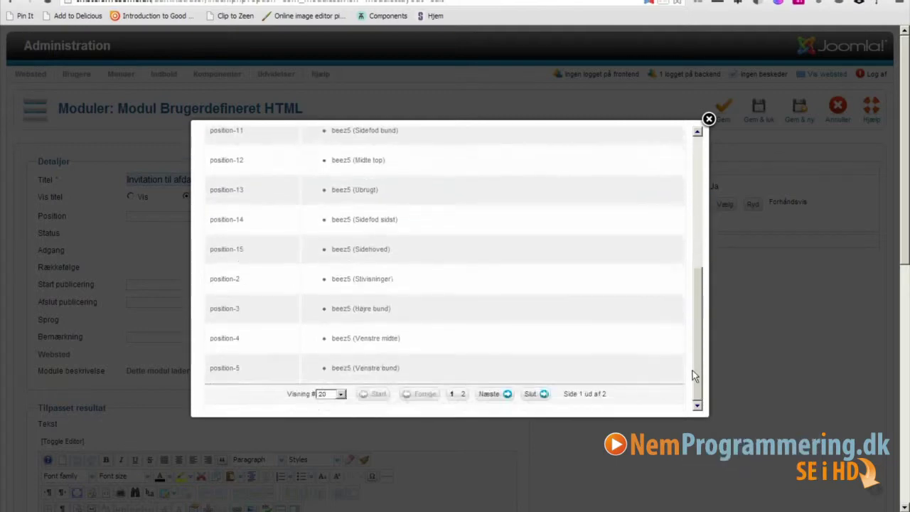
left_click(461, 395)
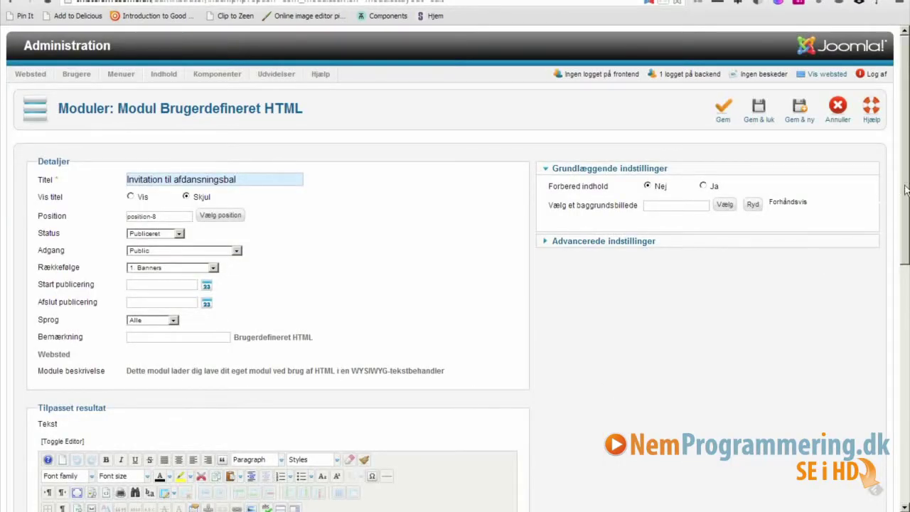
Enter "Husk at tilmelde dig til" and "Afdansningsballet" on two lines in the module's text content.
left_click_drag(906, 201, 903, 304)
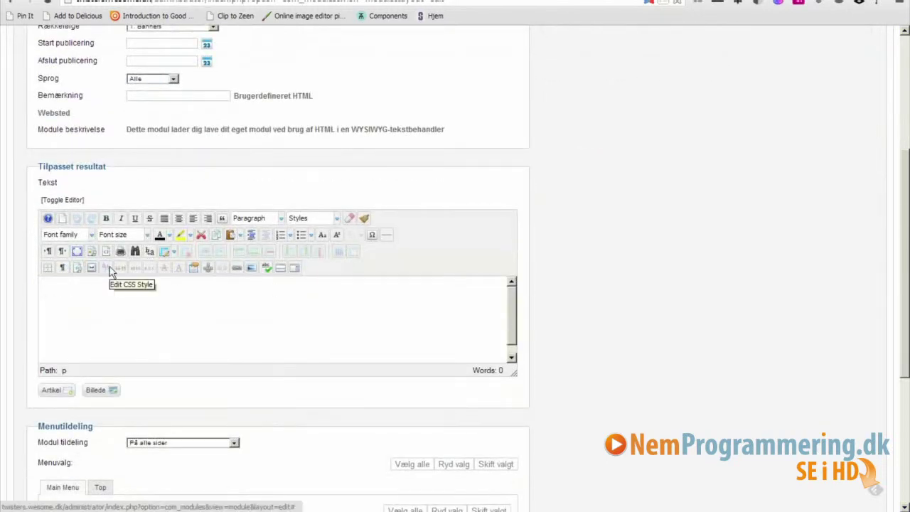
type("Husk at tilmelde")
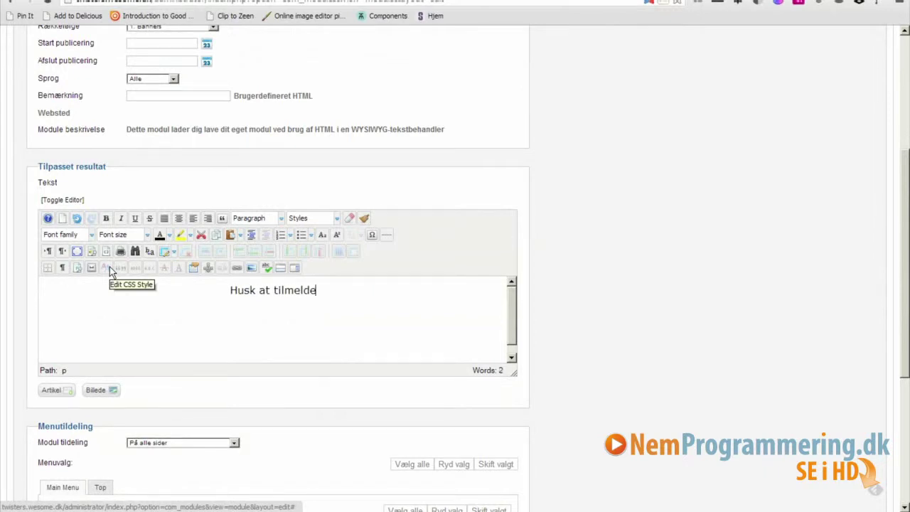
type(" dig til ")
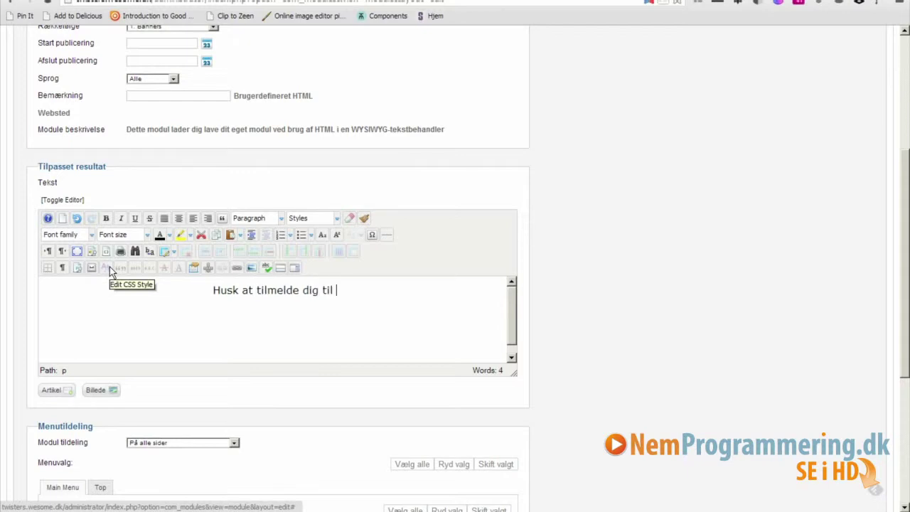
type("Afdansni")
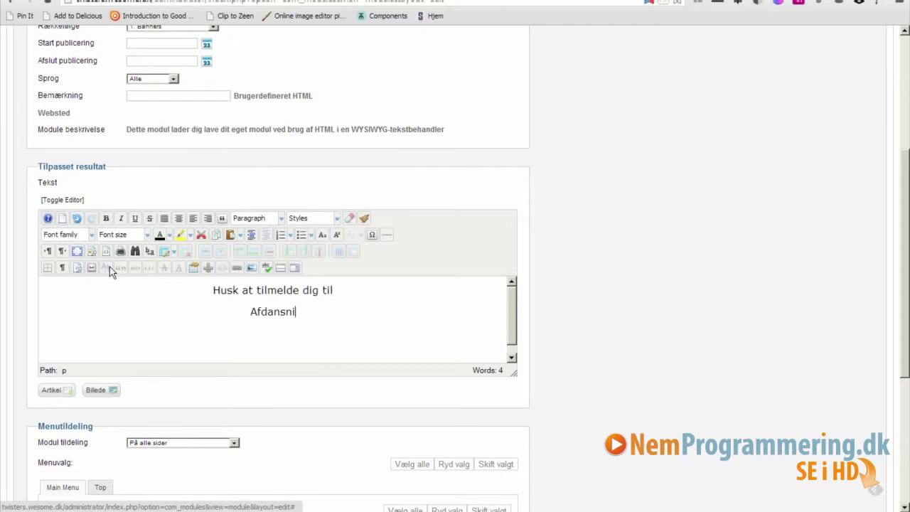
type("ngsballet")
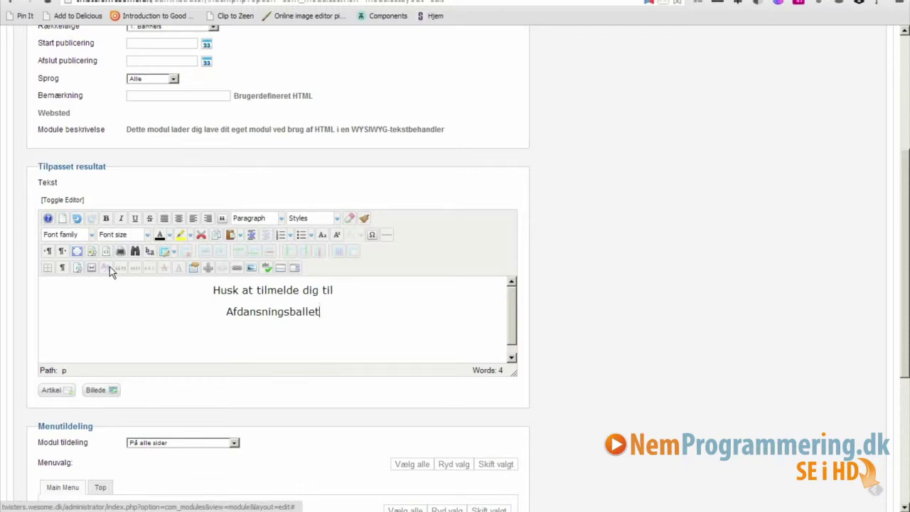
Left-align both lines of the invitation text.
key("shift+Home")
key("shift+Up")
key("ctrl+shift+Left")
key("ctrl+shift+Left")
key("ctrl+shift+Left")
key("ctrl+shift+Left")
key("ctrl+shift+Left")
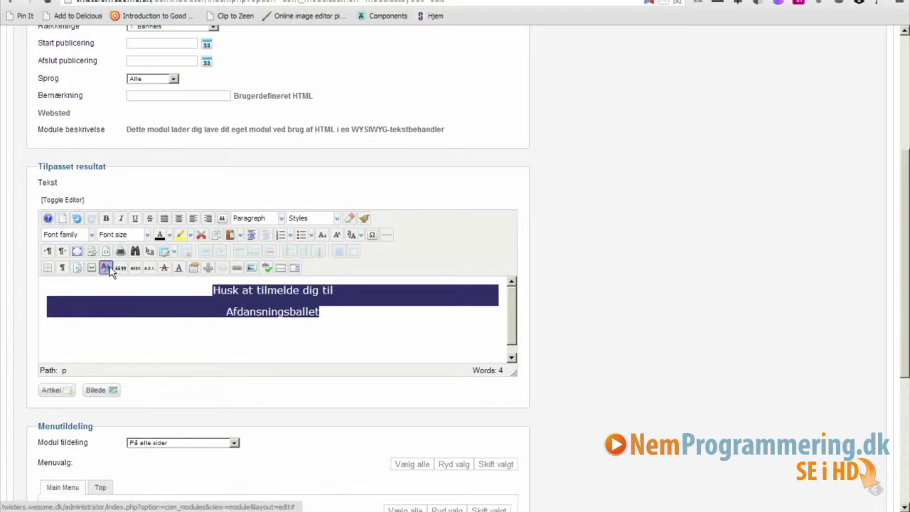
left_click(192, 219)
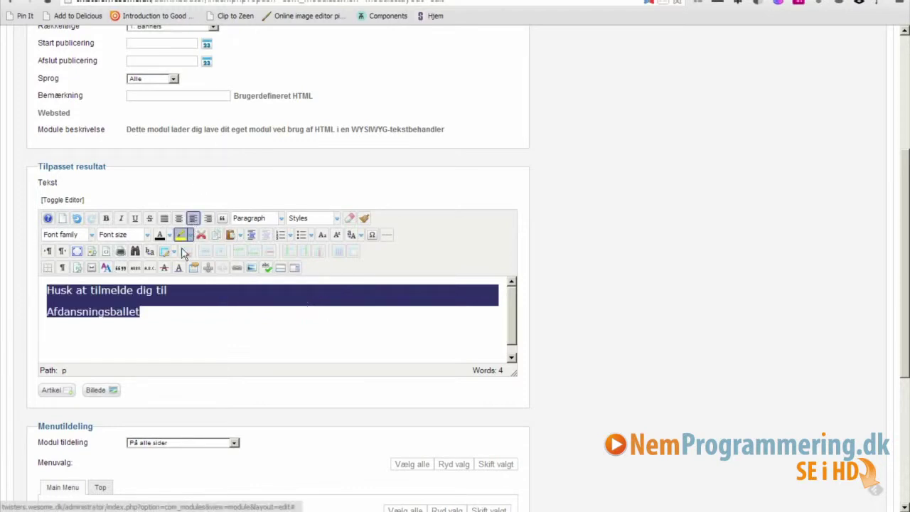
Set both lines of the invitation text to 14pt and make them bold.
left_click(167, 330)
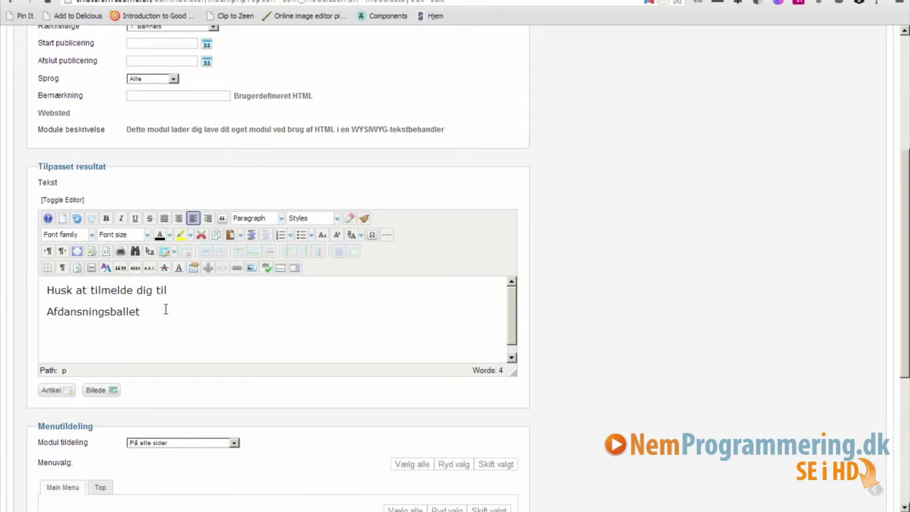
left_click_drag(163, 311, 47, 284)
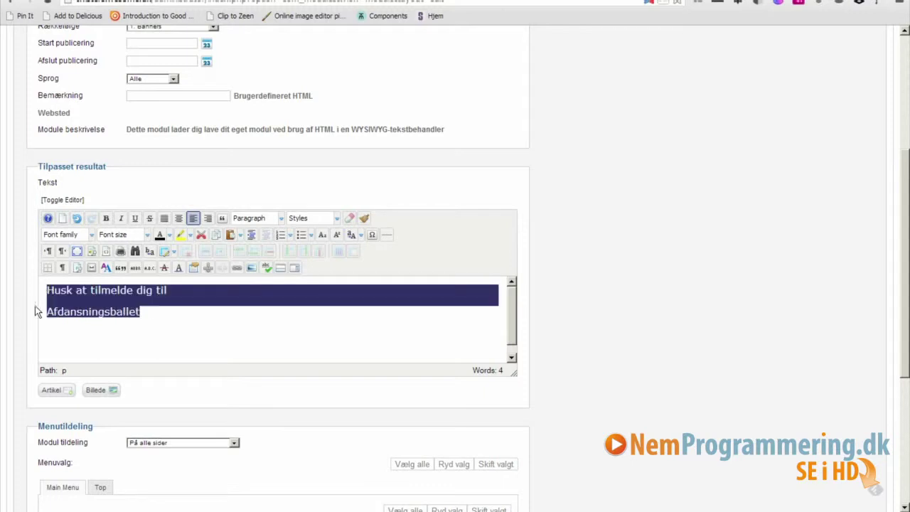
left_click(147, 235)
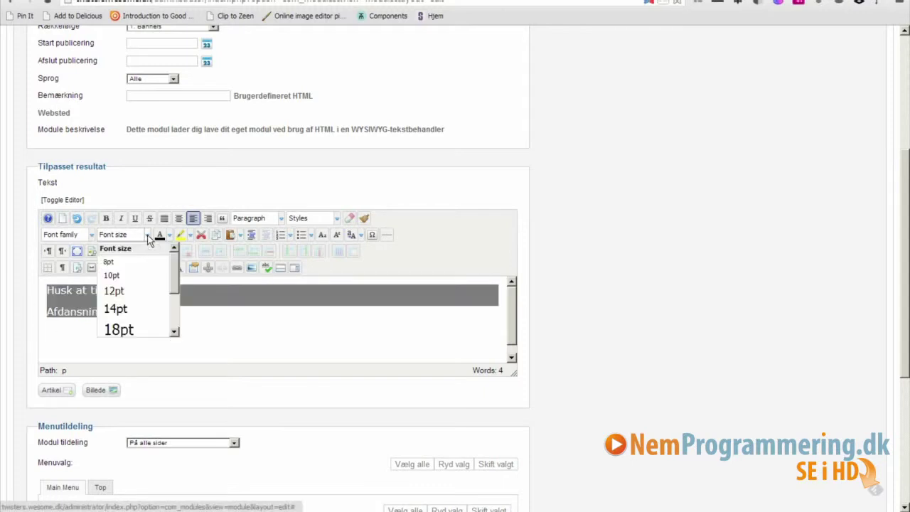
left_click(119, 313)
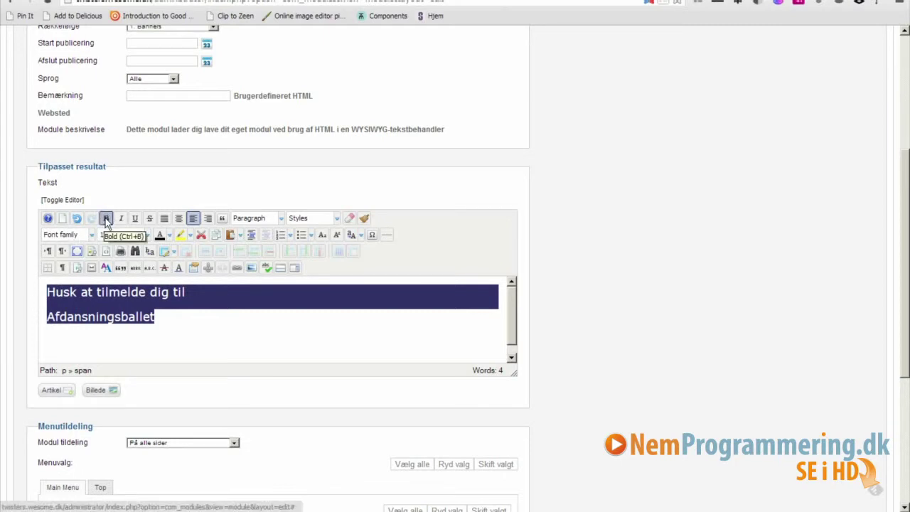
left_click(105, 220)
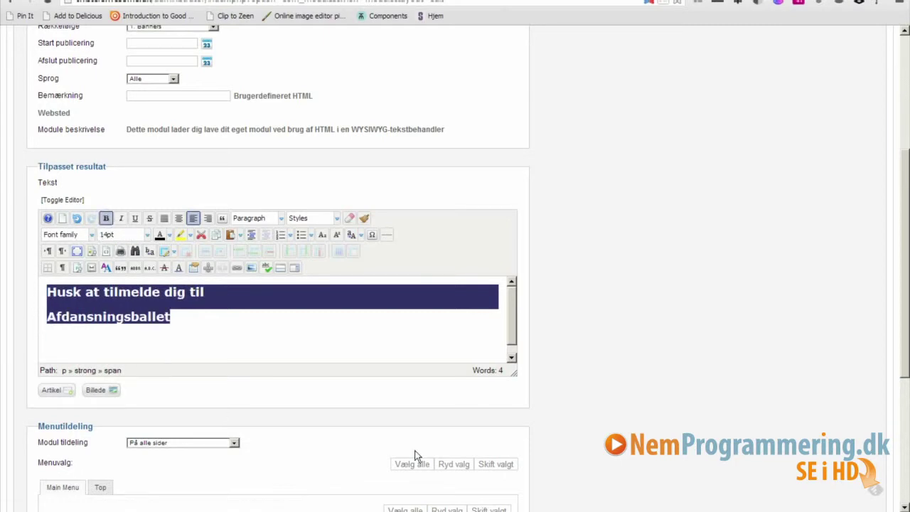
Assign the module to selected pages only, keeping just Twisters - Forside and Afdansningsbal ticked in the Main Menu, and save and close it.
left_click_drag(902, 256, 902, 376)
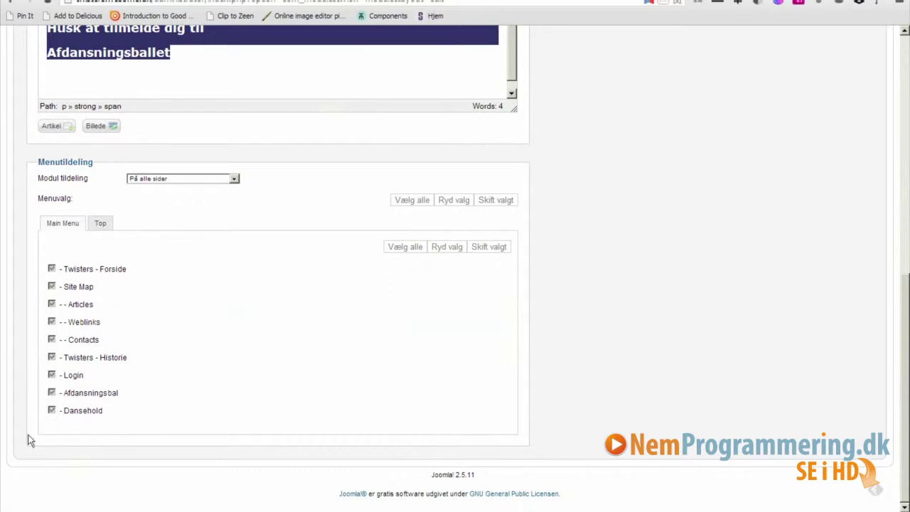
left_click(235, 180)
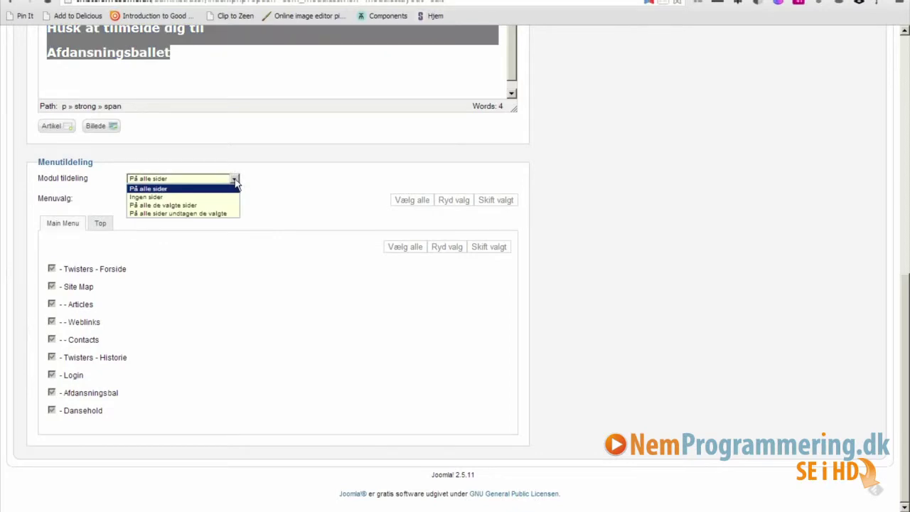
left_click(190, 206)
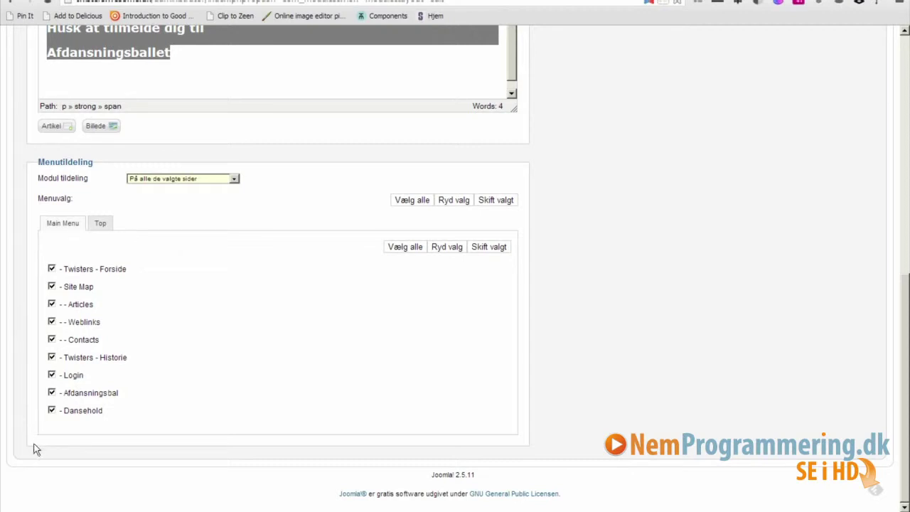
left_click(51, 410)
left_click(51, 374)
left_click(51, 357)
left_click(51, 339)
left_click(51, 305)
left_click(51, 321)
left_click(51, 286)
left_click_drag(906, 343, 901, 99)
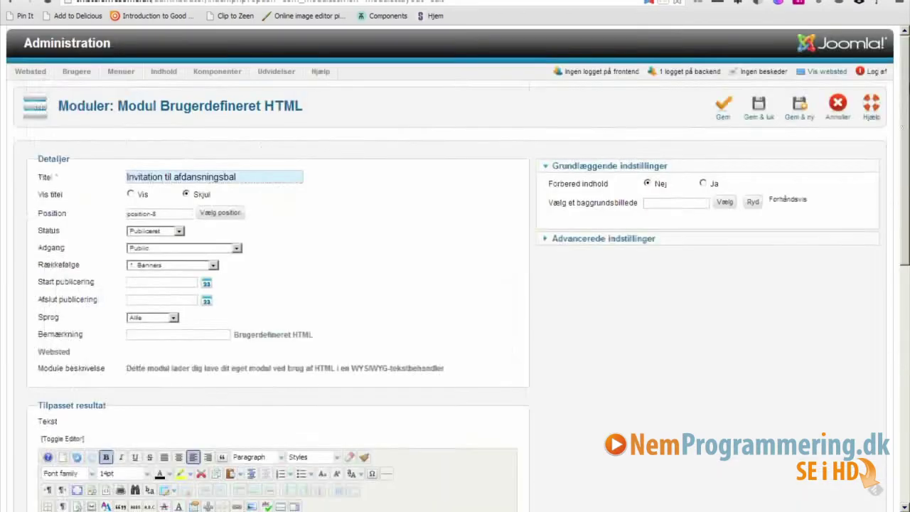
left_click(758, 113)
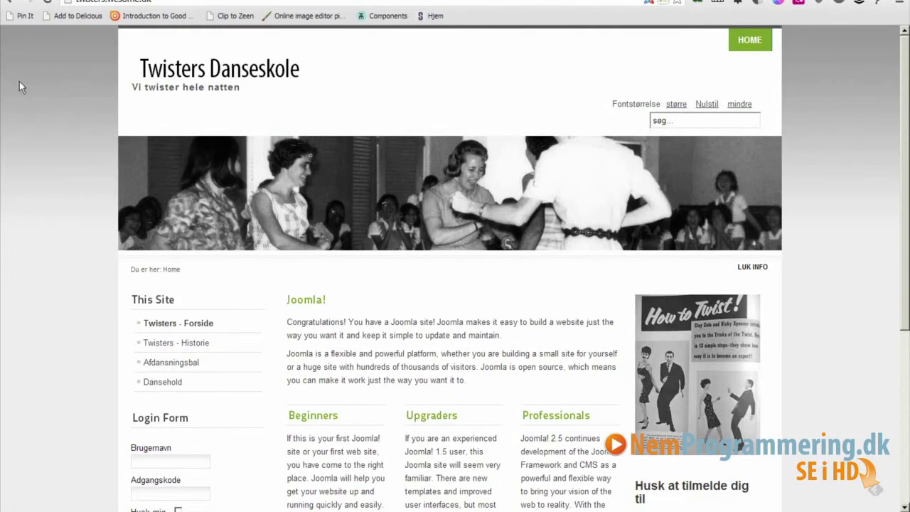
Reload the Twisters Danseskole site and check the invitation module on the front page, Twisters - Historie and Afdansningsbal pages.
left_click(47, 1)
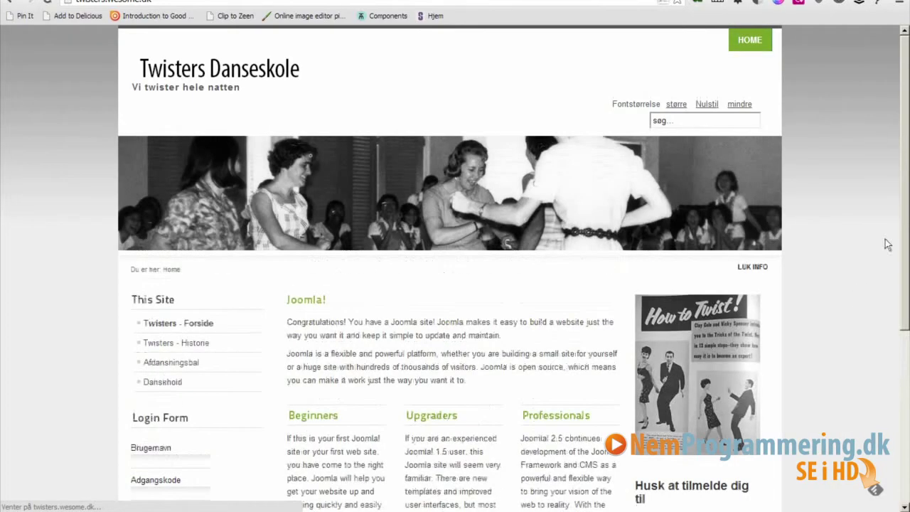
left_click_drag(906, 191, 905, 291)
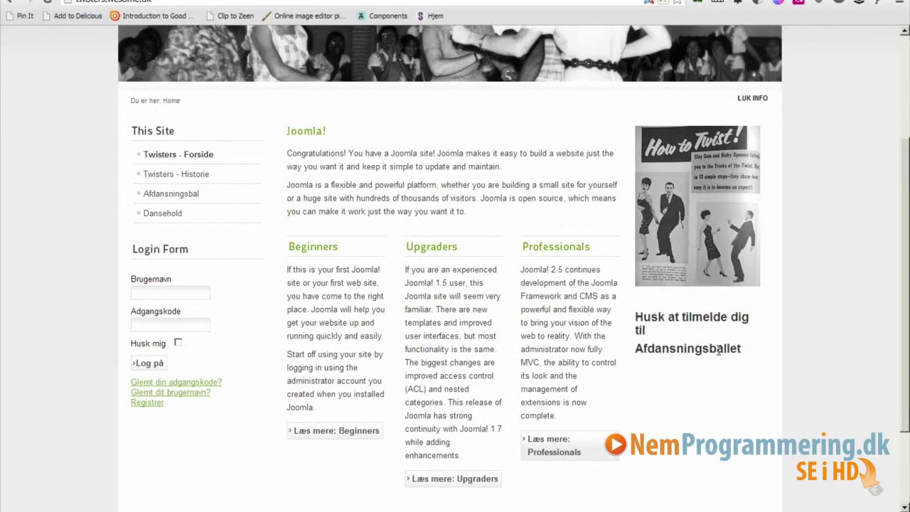
left_click(196, 178)
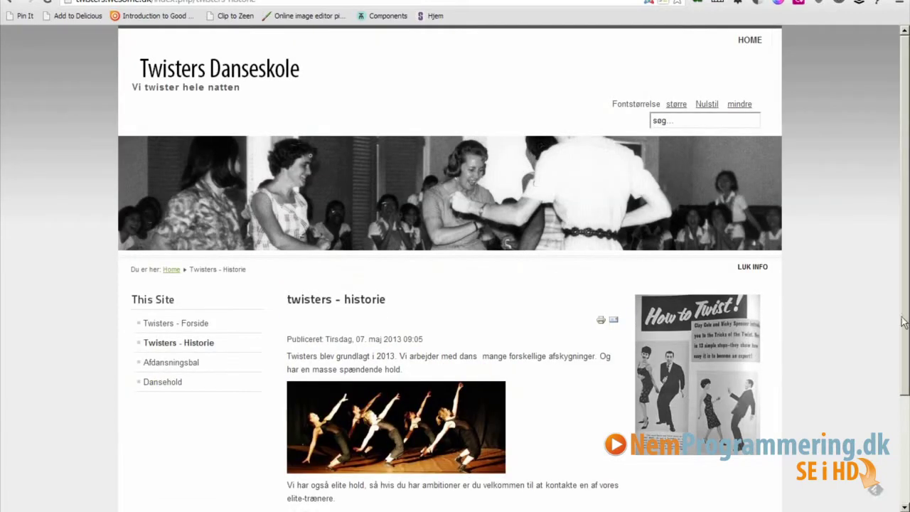
left_click_drag(904, 302, 901, 412)
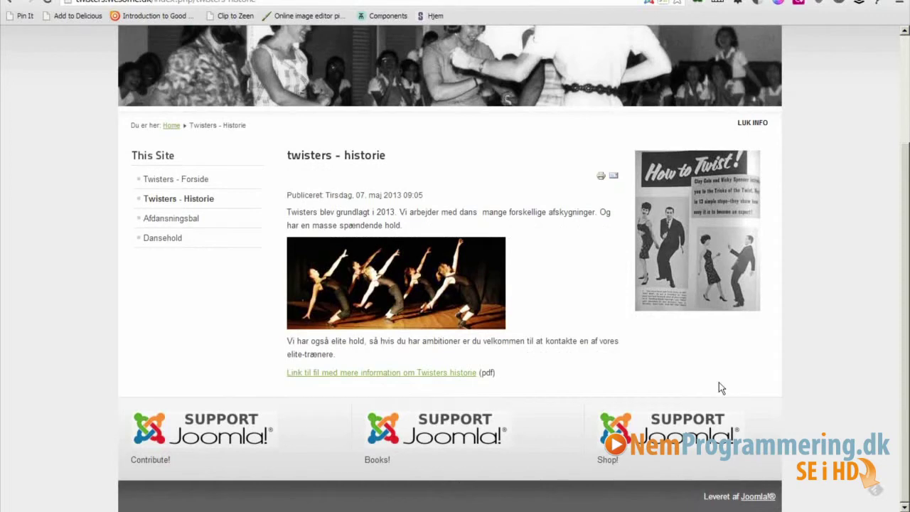
left_click(175, 220)
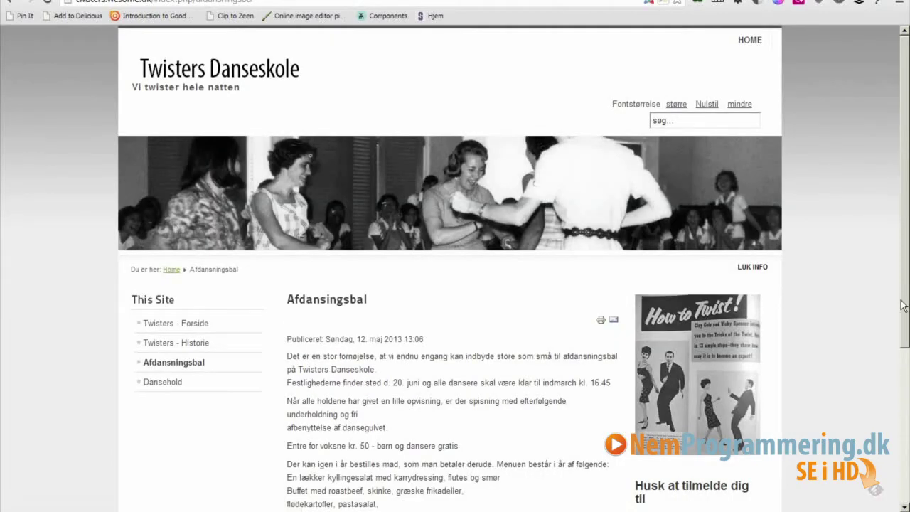
left_click_drag(906, 300, 906, 380)
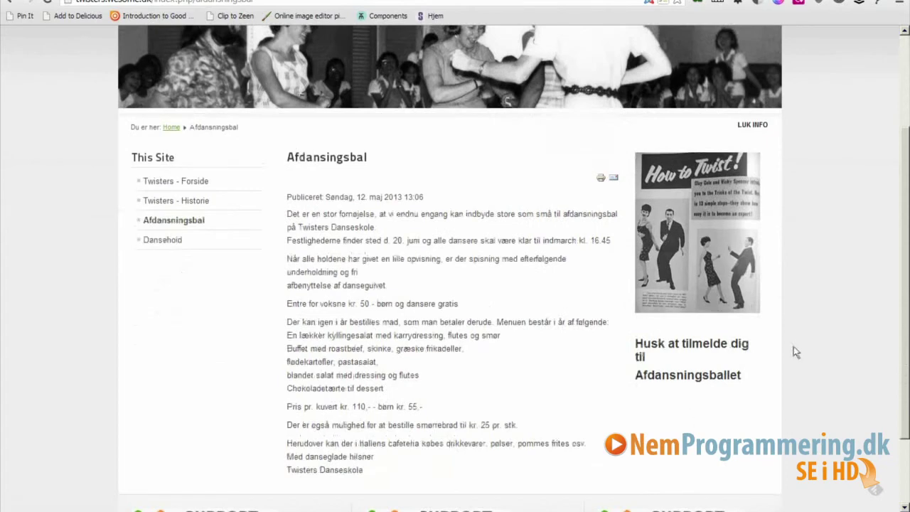